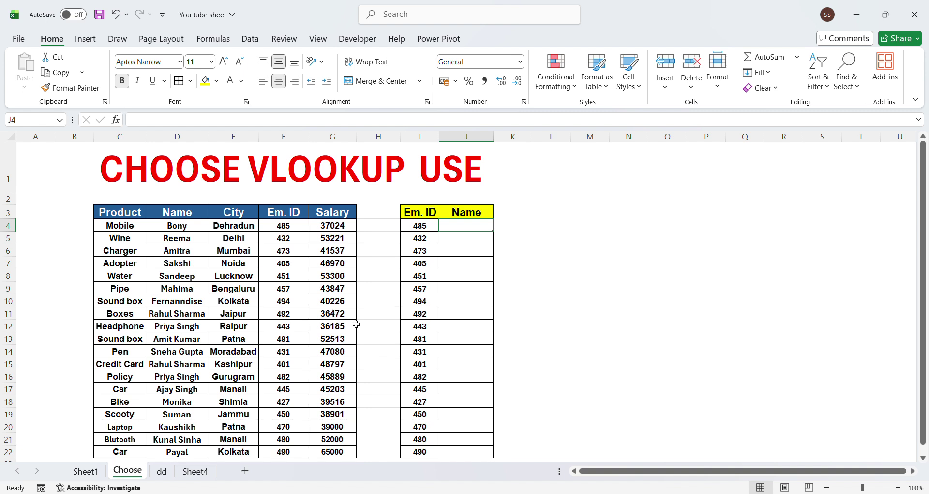
- Point out Em. IDs 432 and 451, then settle on J4 beside the first Em. ID
left_click(465, 270)
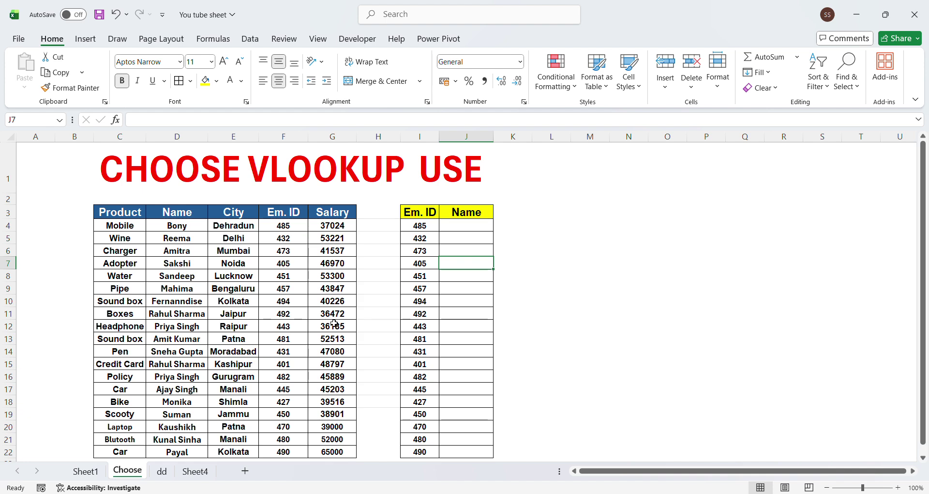
left_click(426, 240)
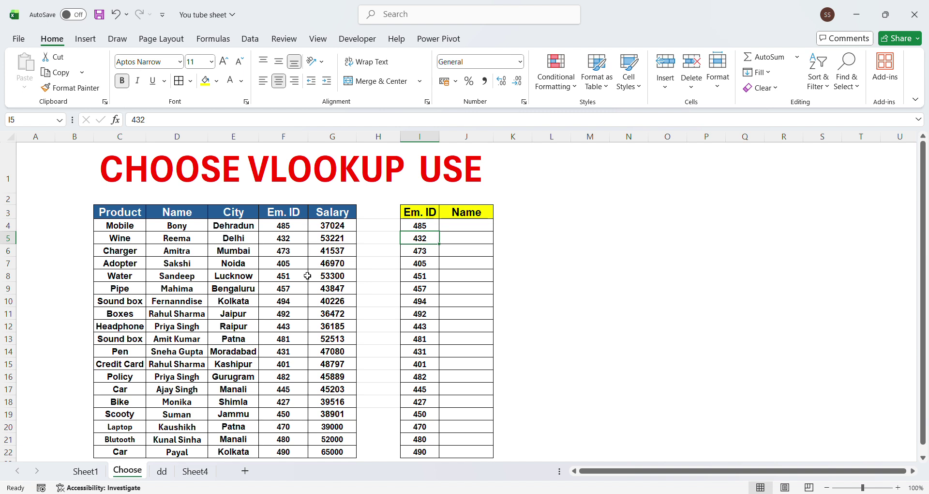
left_click(426, 276)
key("Up")
key("Up")
key("Up")
key("Up")
key("Right")
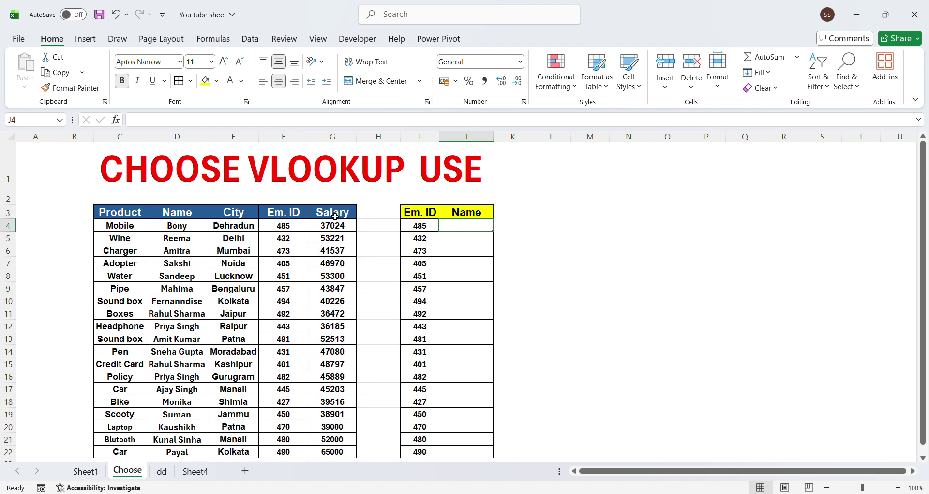
left_click(456, 265)
key("Up")
key("Up")
key("Up")
key("Up")
key("Down")
- Start J4's formula as =VLOOKUP(I4,CHOOSE({ using I4's Em. ID as the lookup value
type("=vl")
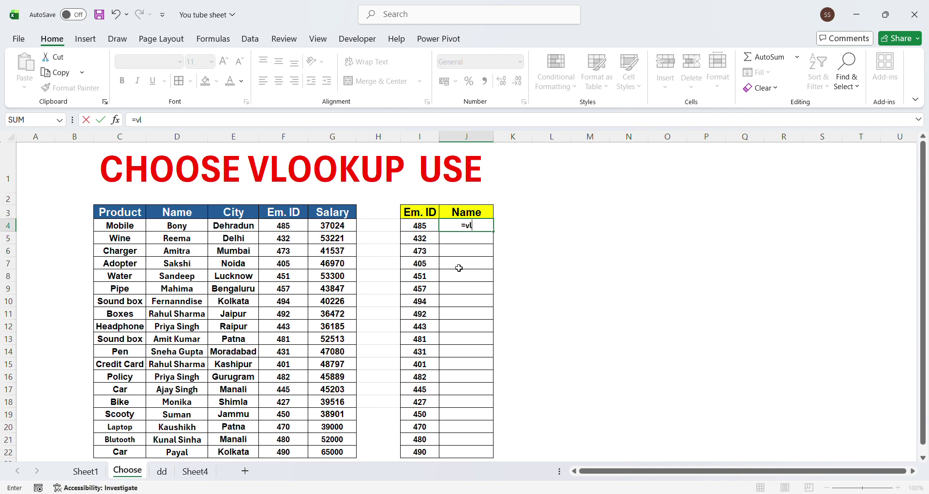
key("Tab")
left_click(424, 228)
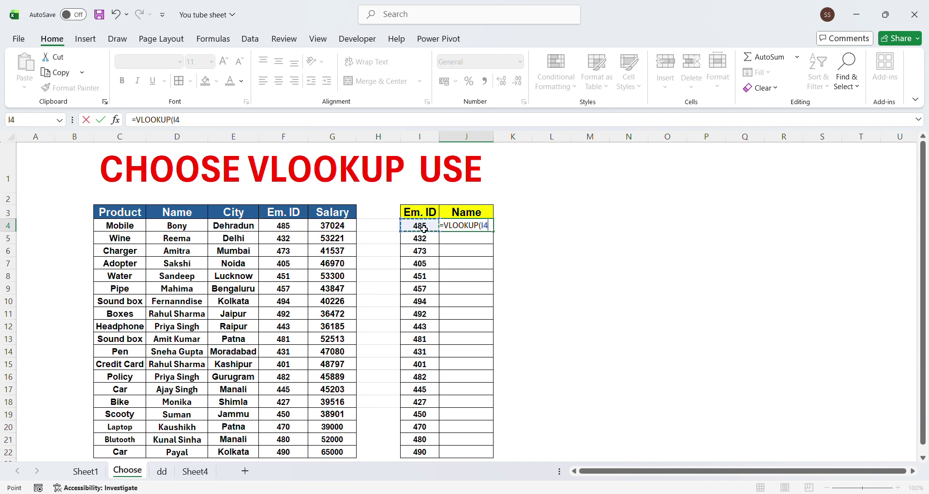
type(",")
type("cho")
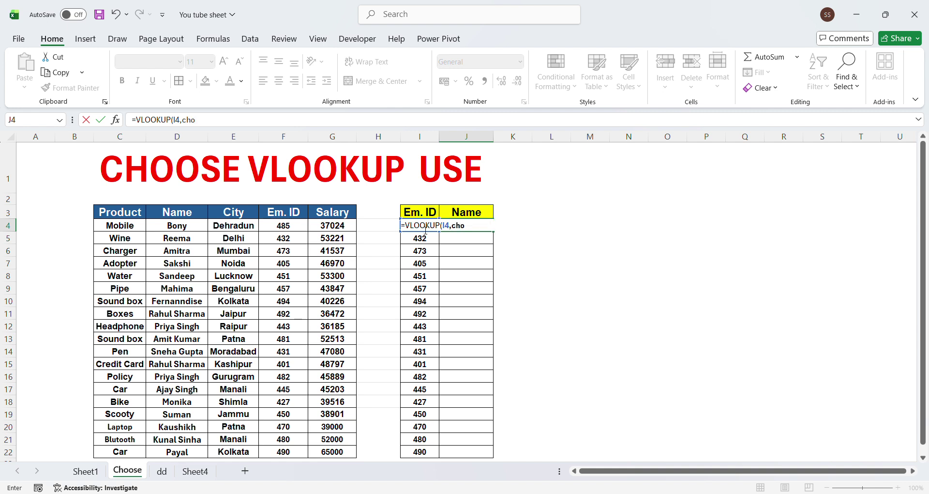
type("o")
key("Tab")
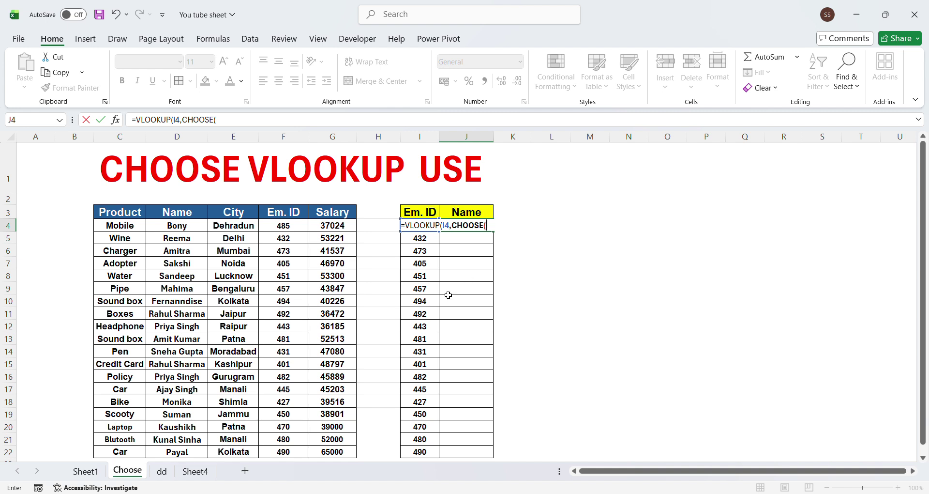
type("{1,2},")
- Fill CHOOSE with absolute ranges $F$3:$F$22 and $D$3:$D$22, closing it with column index 2
left_click(284, 219)
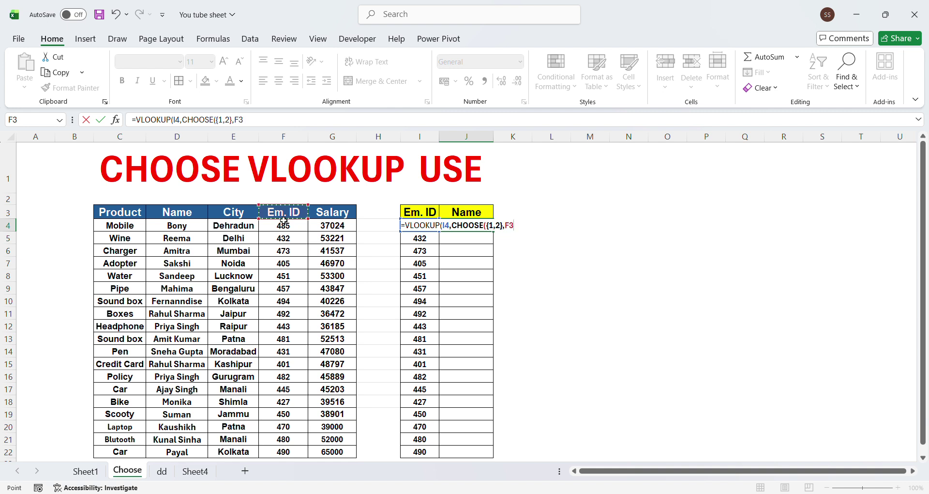
key("ctrl+shift+Down")
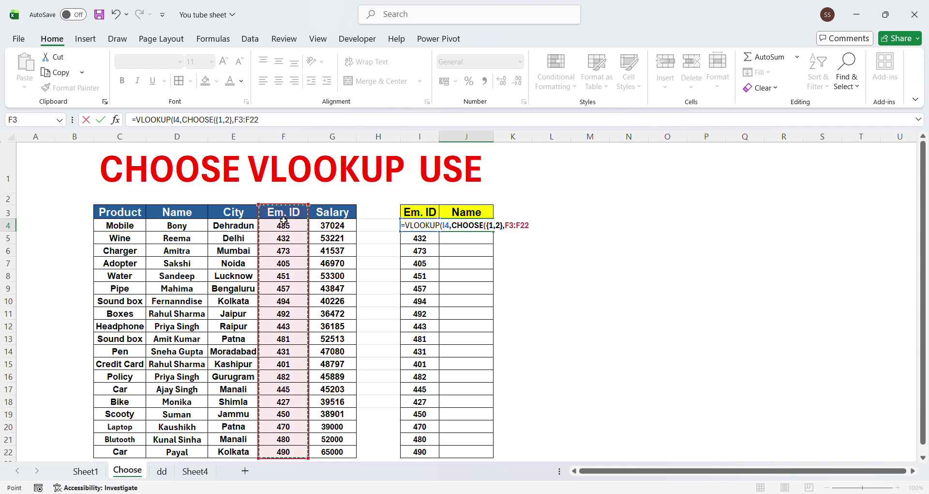
key("F4")
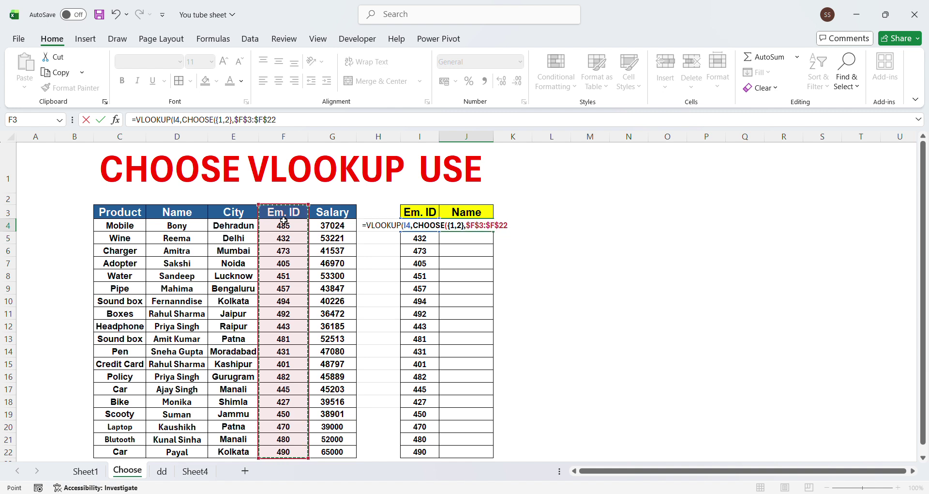
type(",")
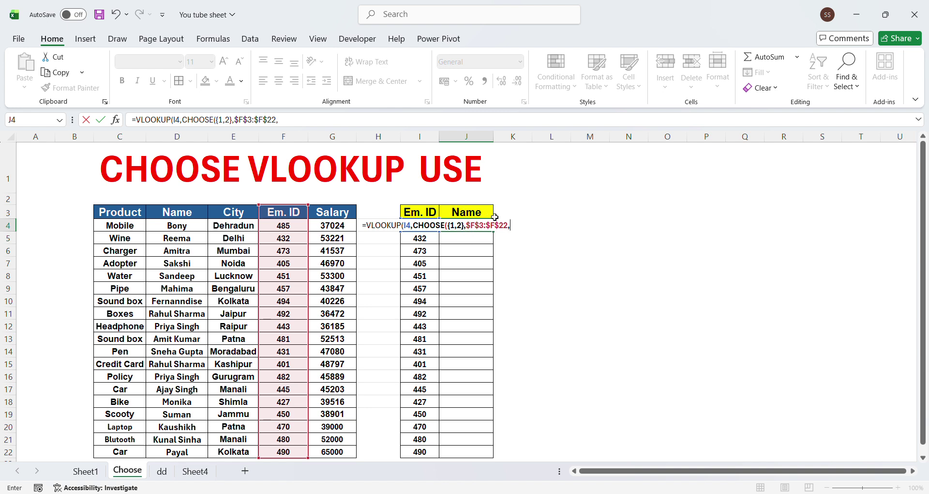
left_click(161, 218)
key("ctrl+shift+Down")
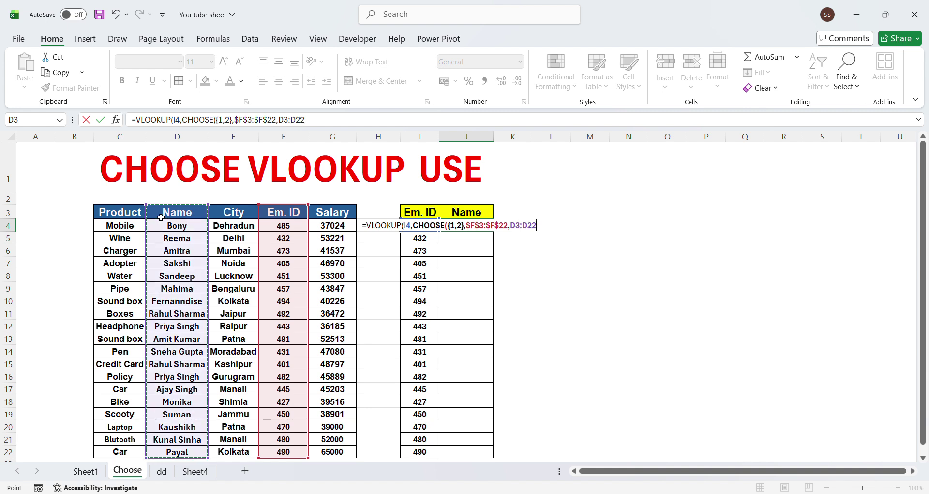
key("F4")
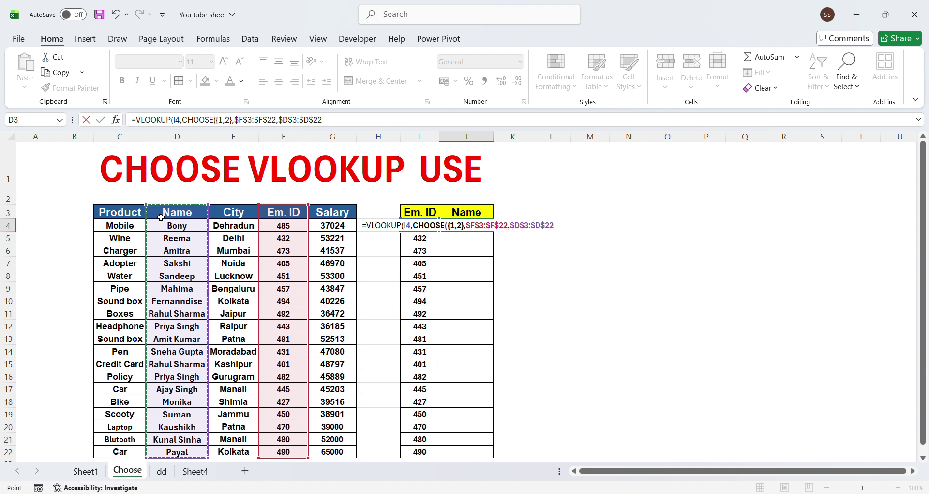
type("),")
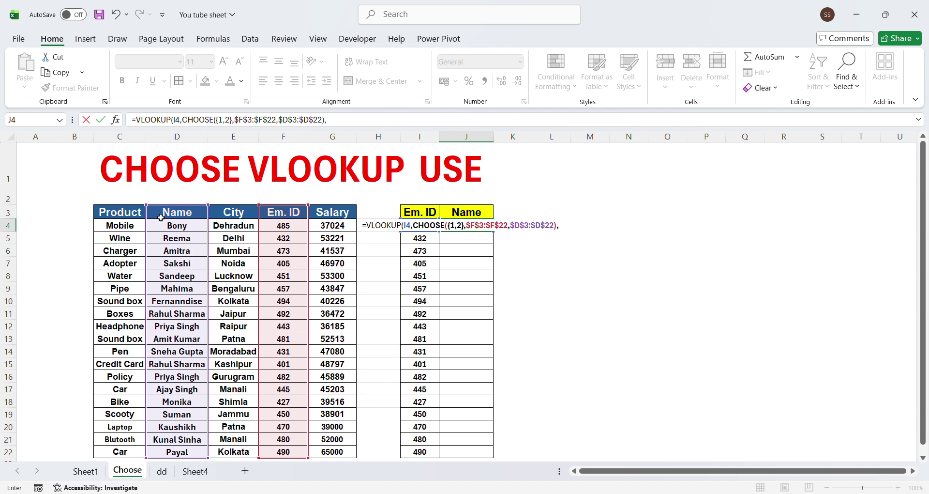
type("2")
- Finish the formula with exact match 0, showing Bony in J4, and fill it down to J22
type(",0")
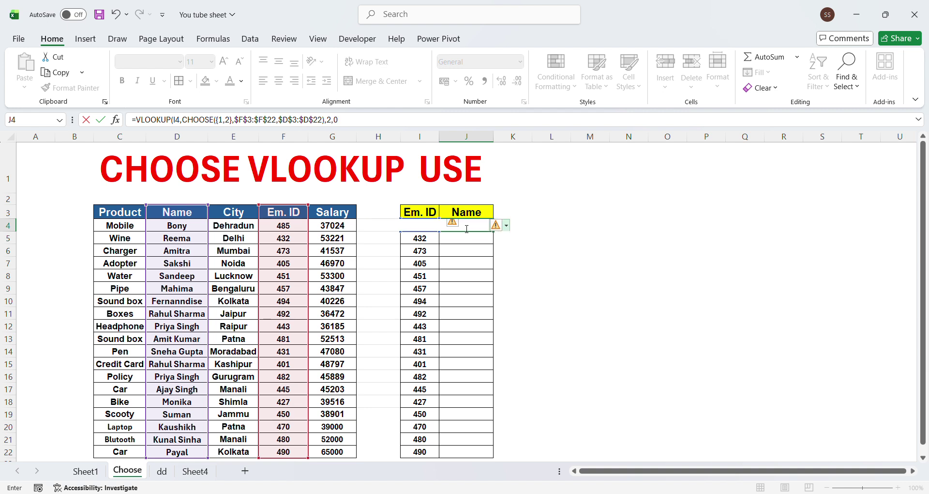
key("Return")
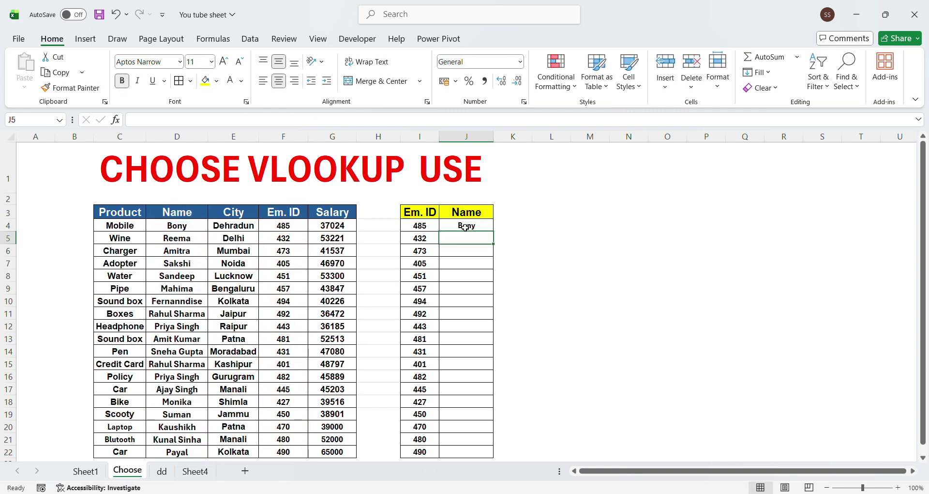
key("Up")
key("Left")
key("ctrl+Down")
key("Right")
key("ctrl+shift+Up")
key("ctrl+d")
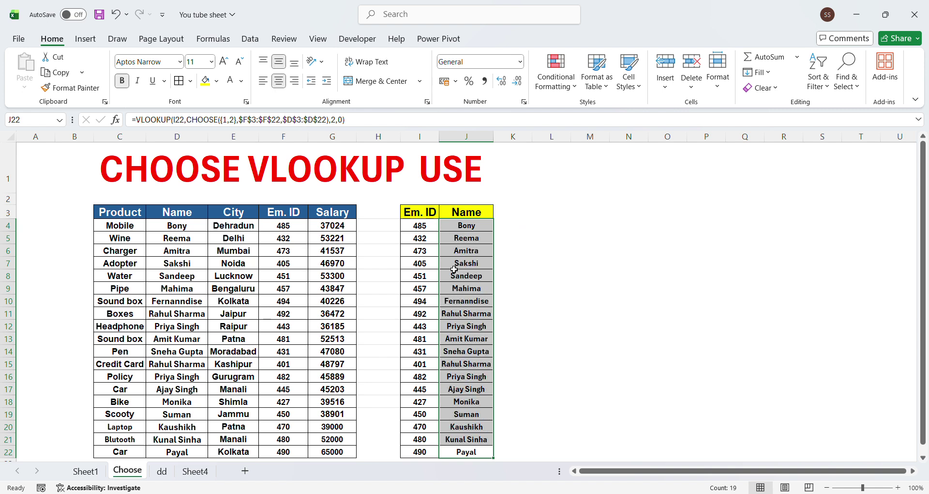
- Review the filled names, then undo both the fill-down and J4's formula
key("Up")
key("Down")
key("ctrl+Up")
key("Down")
key("ctrl+shift+Down")
key("Up")
key("Down")
key("ctrl+z")
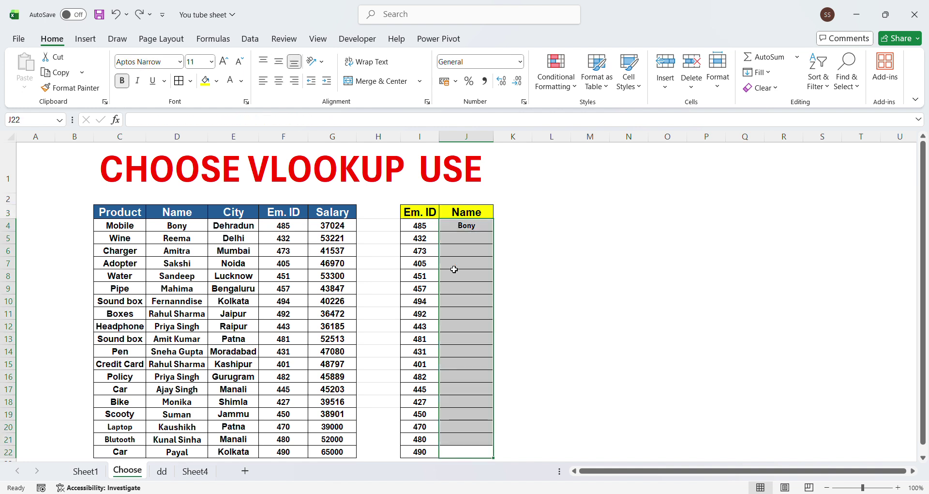
key("ctrl+z")
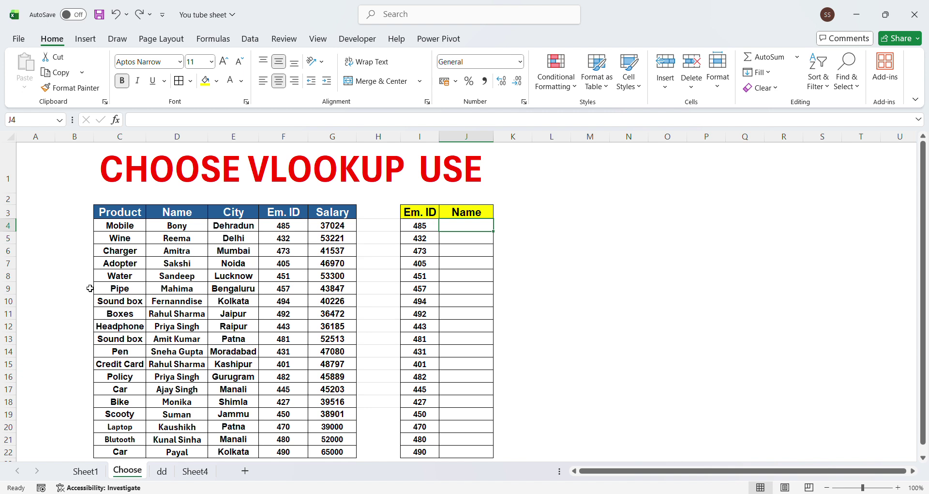
- Restart J4's formula as =VLOOKUP(I4,CHOOSE({1,2}, with I4 as the lookup value
left_click(290, 214)
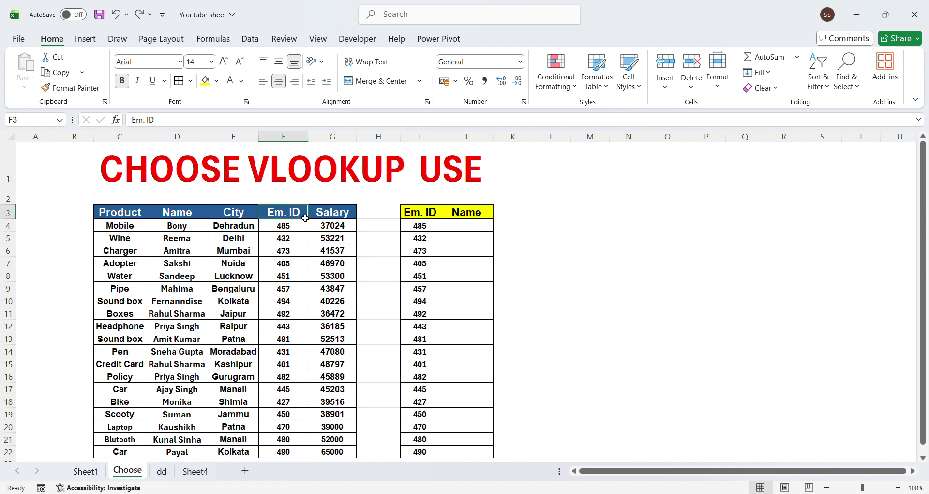
left_click(462, 212)
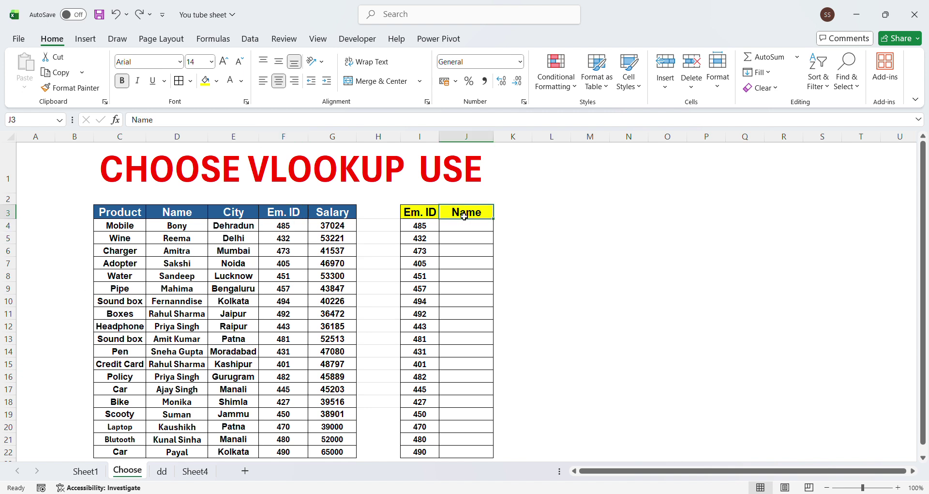
key("Down")
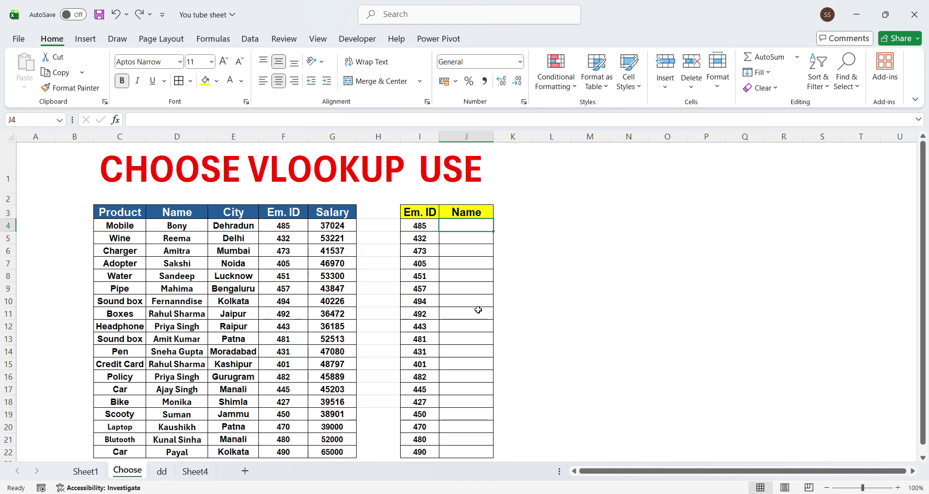
type("=vl")
key("Tab")
left_click(424, 226)
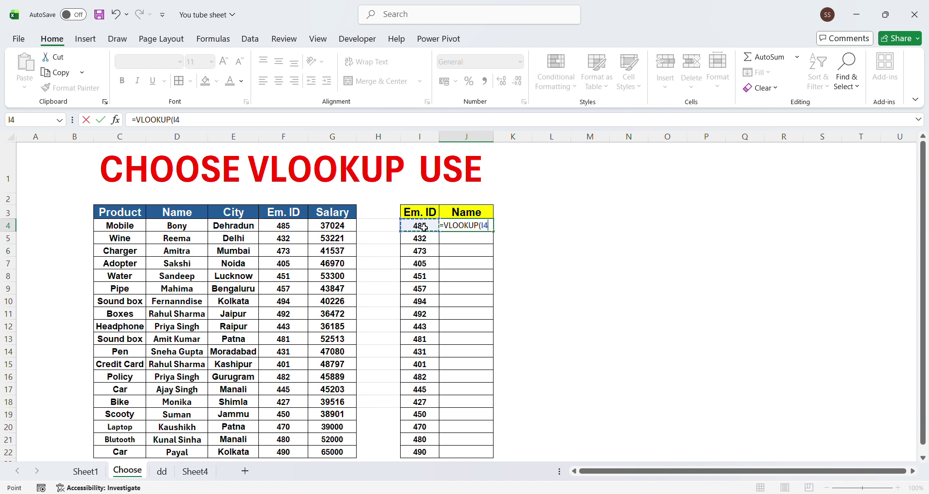
type(",choos")
key("Tab")
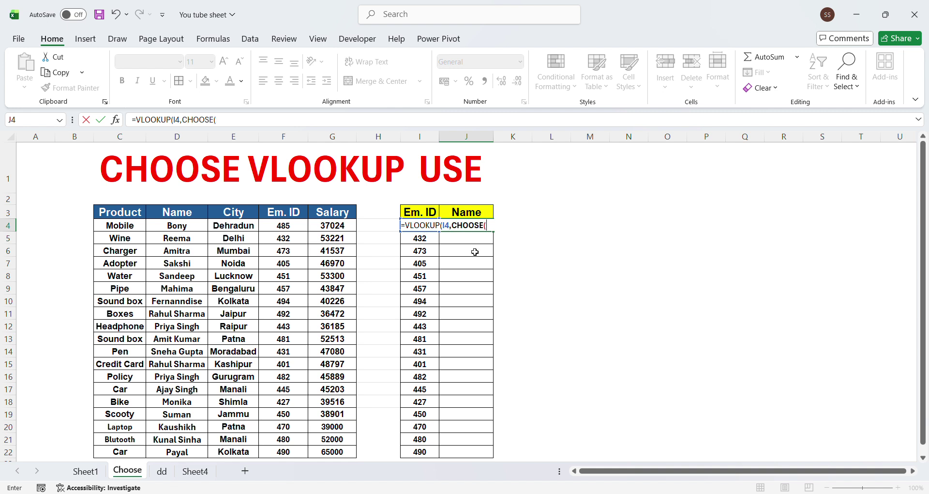
type("{1,2}")
- Pair absolute Em. ID range $F$3:$F$22 with Salary range $G$3:$G$22, ending with ,2,0)
left_click(292, 218)
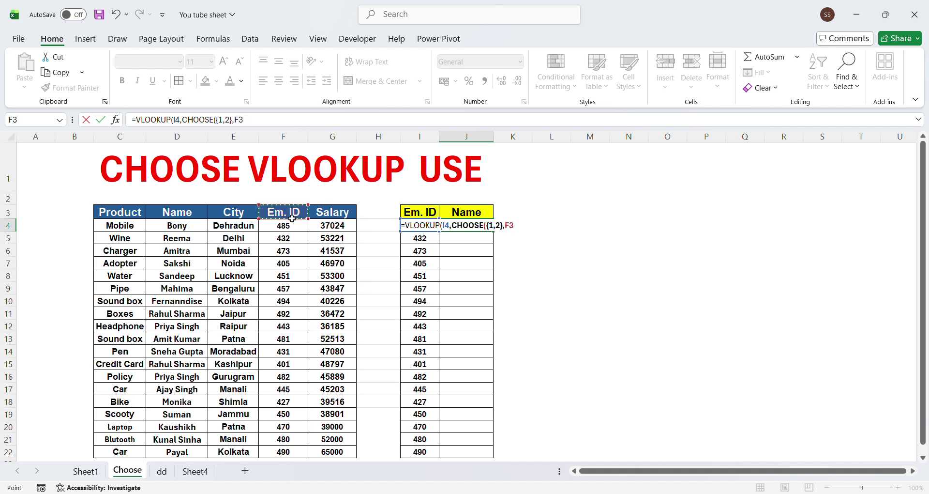
key("ctrl+shift+Down")
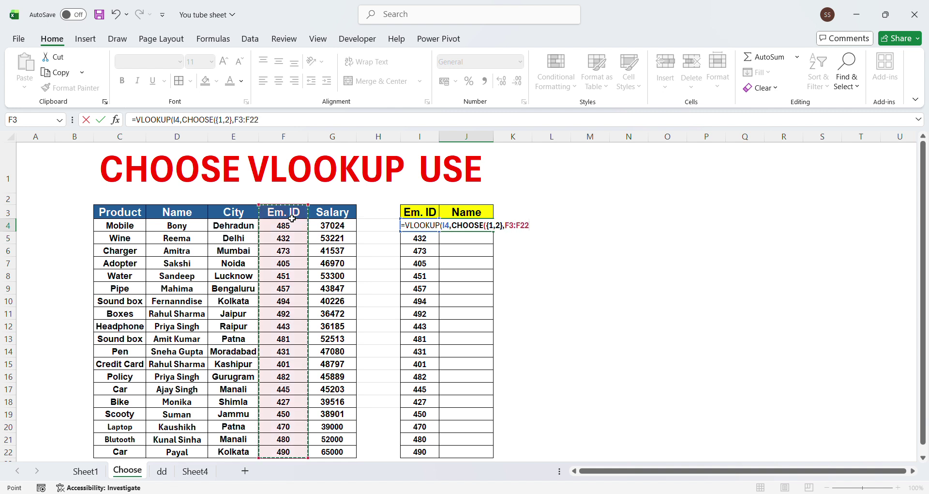
key("F4")
type(",")
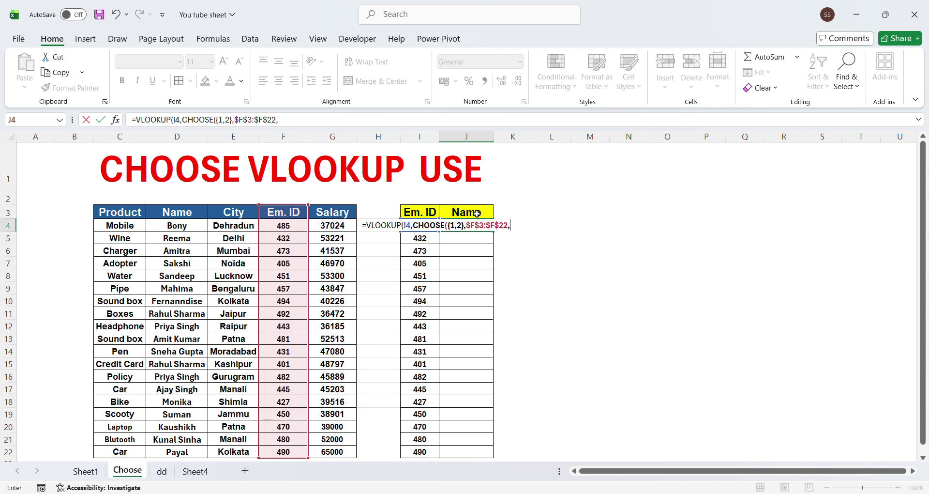
left_click(338, 216)
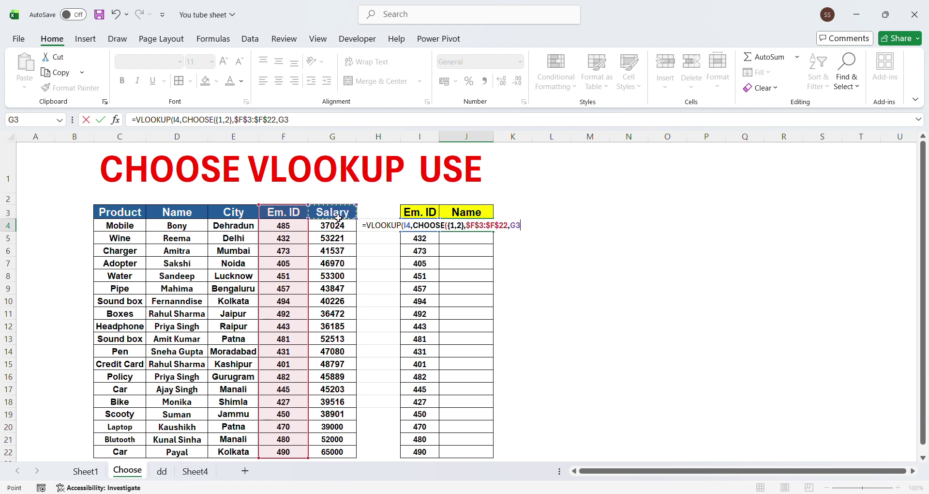
key("ctrl+shift+Down")
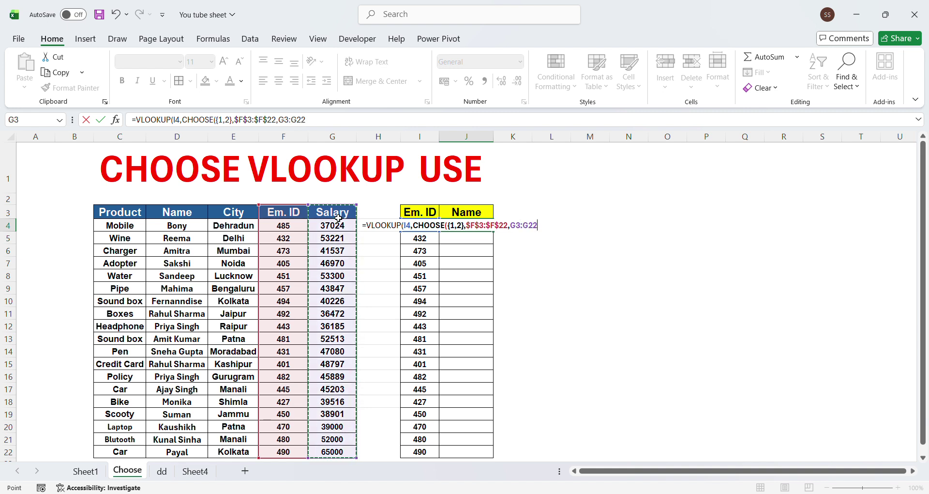
key("F4")
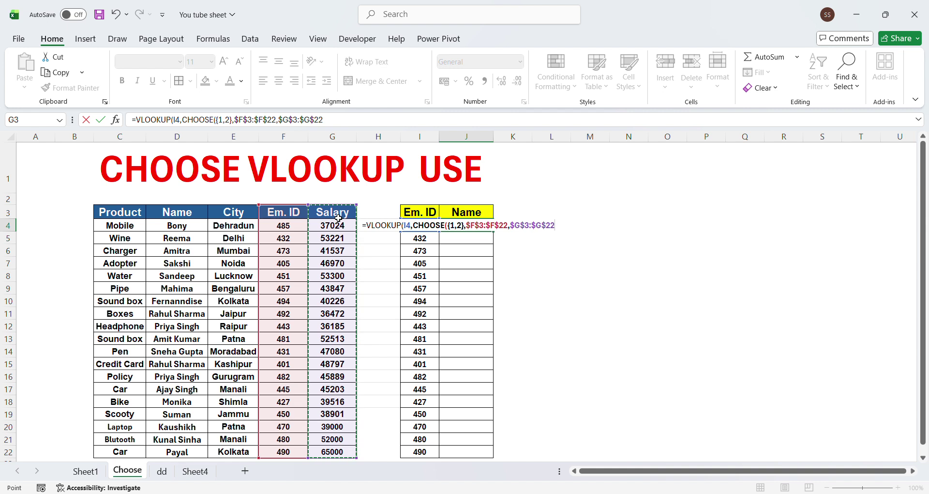
type("),2,")
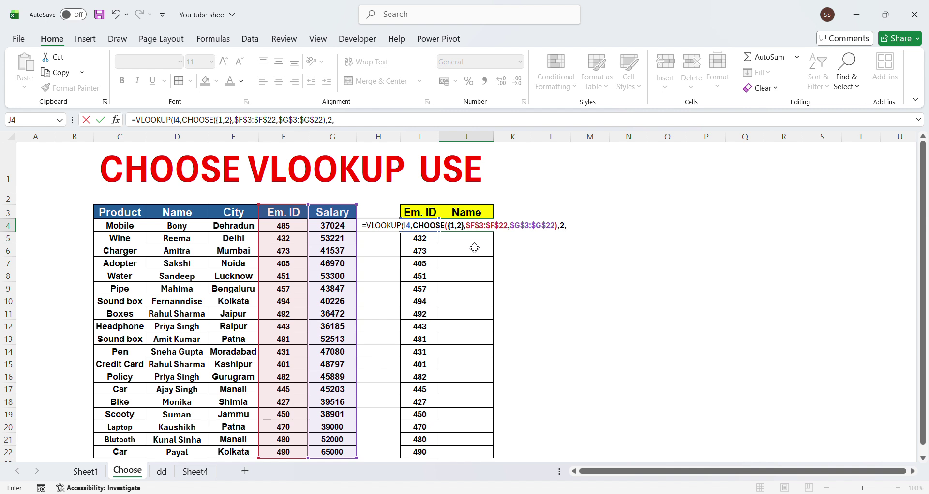
type("0)")
- Commit J4's salary lookup and fill it down through J22
key("Return")
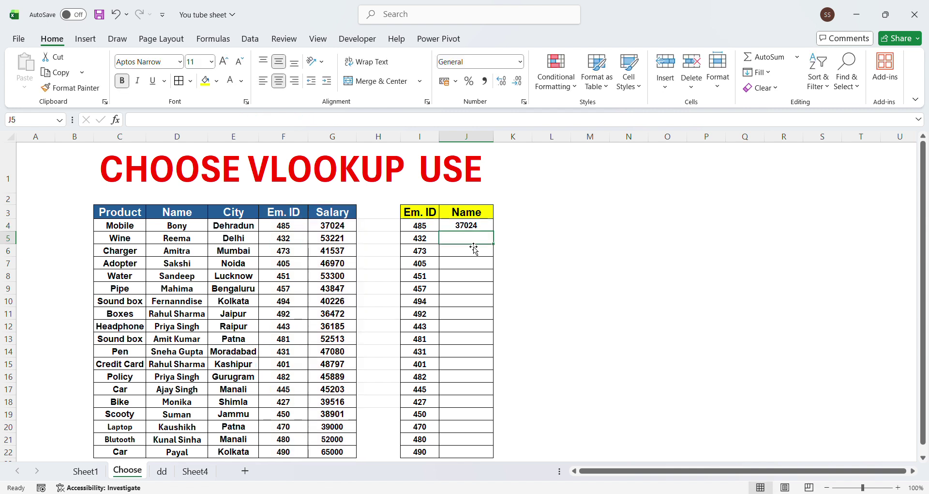
key("Left")
key("ctrl+Down")
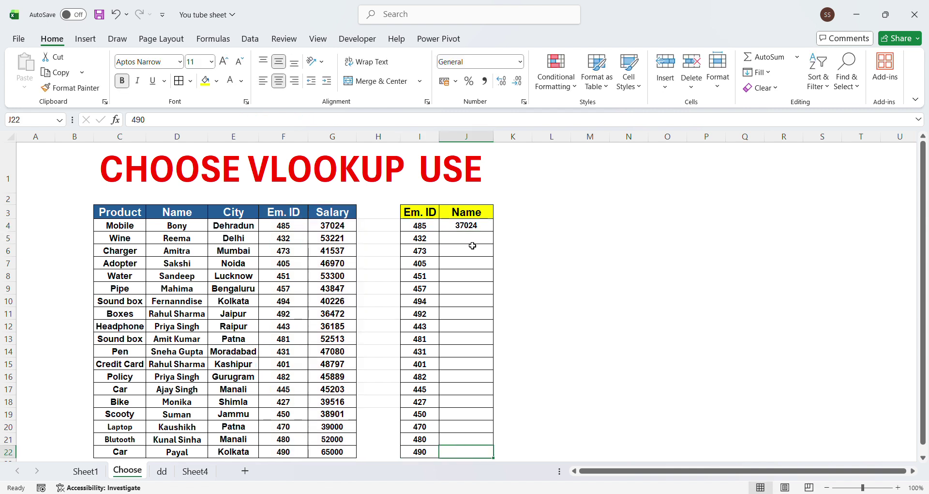
key("Right")
key("ctrl+shift+Up")
key("ctrl+d")
- Rename header J3 to Salary and compare against the source Salary values
key("ctrl+Up")
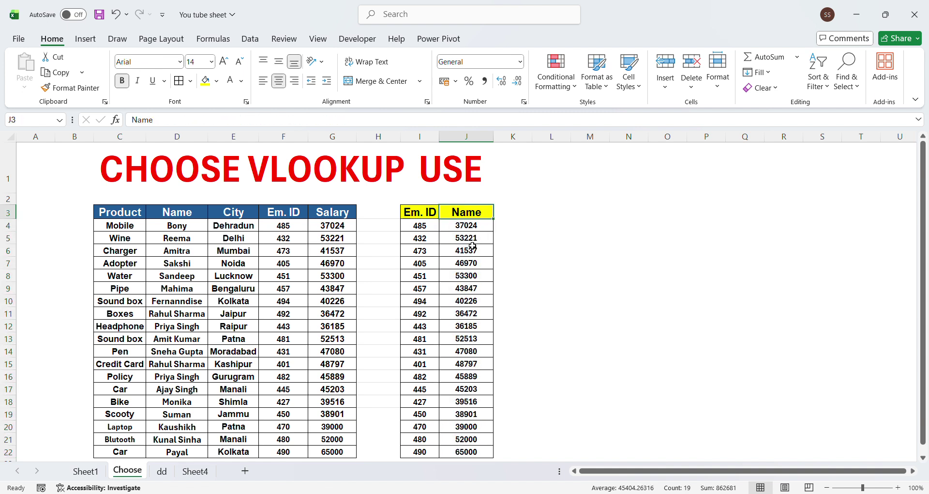
type("Salary")
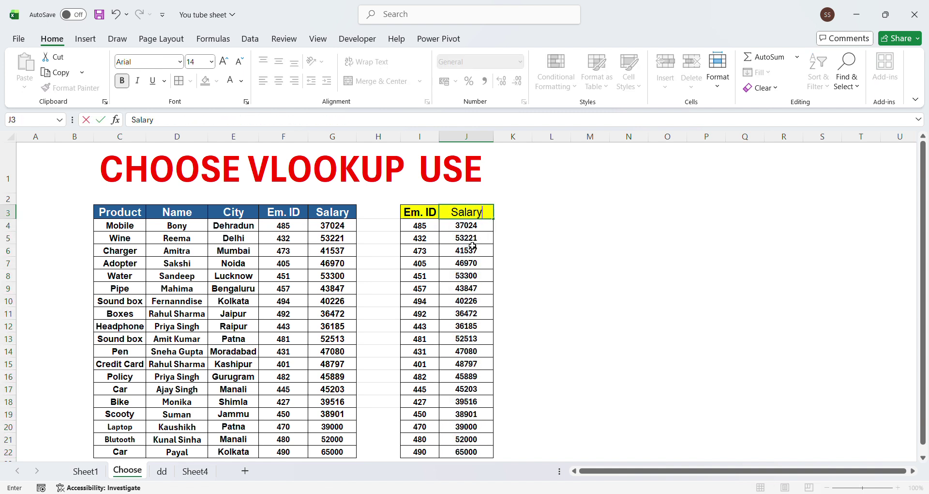
key("Return")
key("Up")
key("Left")
key("Left")
key("Left")
key("Down")
key("Down")
key("Down")
key("Down")
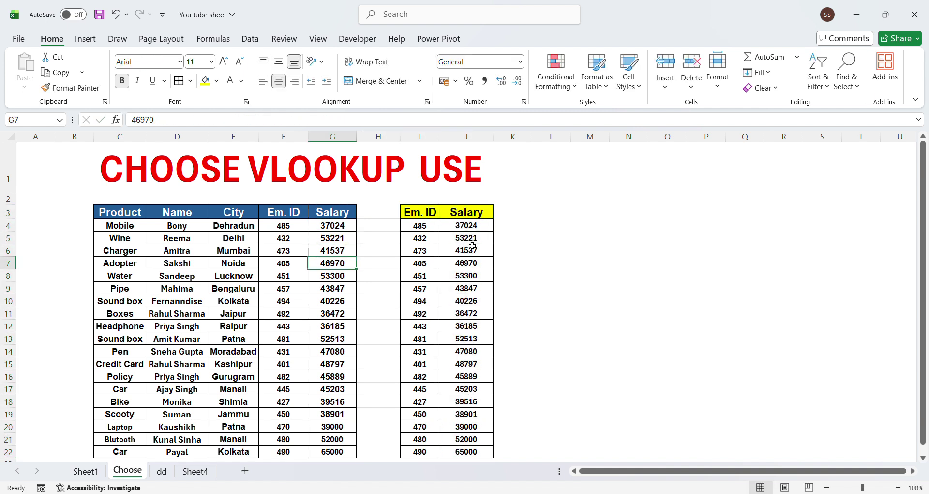
key("Down")
key("Down")
key("Right")
key("Right")
key("Down")
key("Down")
key("shift+space")
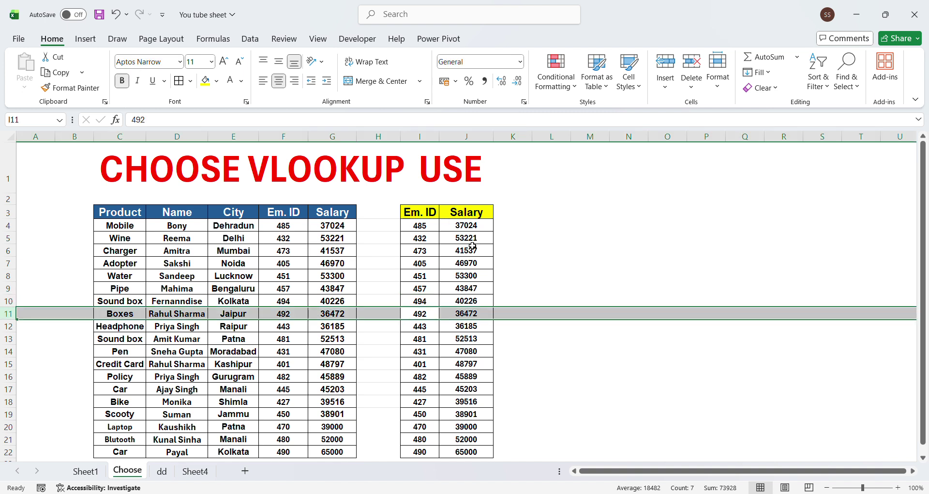
left_click(480, 319)
left_click(466, 225)
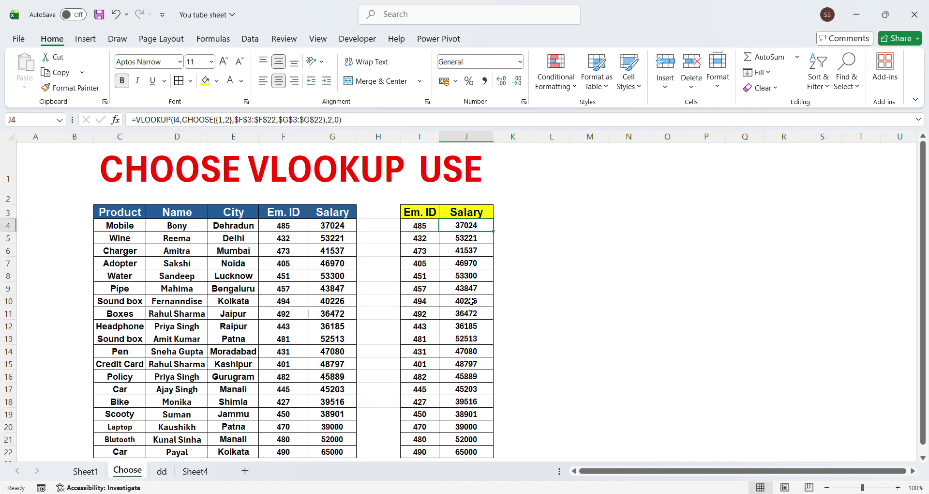
key("Up")
key("Down")
key("Up")
key("Down")
key("Up")
key("Down")
key("Up")
key("Left")
key("Down")
key("Up")
key("Right")
key("Down")
key("Up")
key("Left")
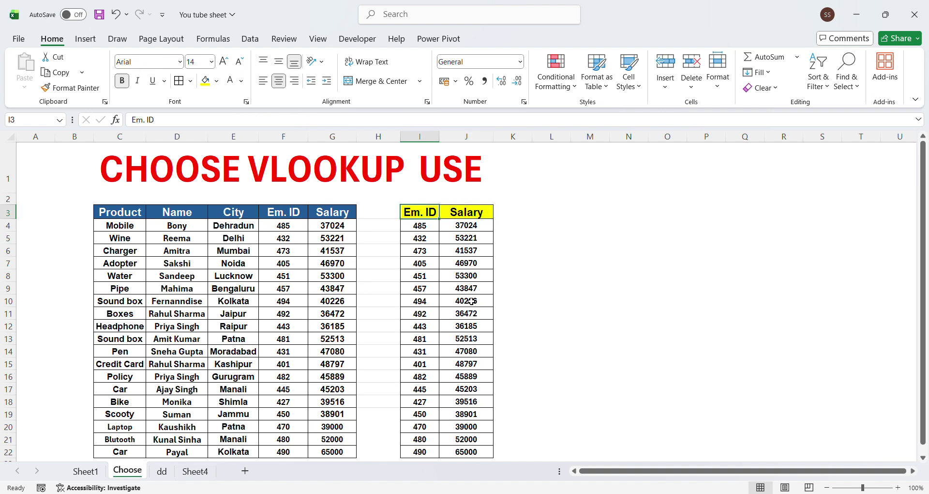
key("Right")
key("Down")
key("Up")
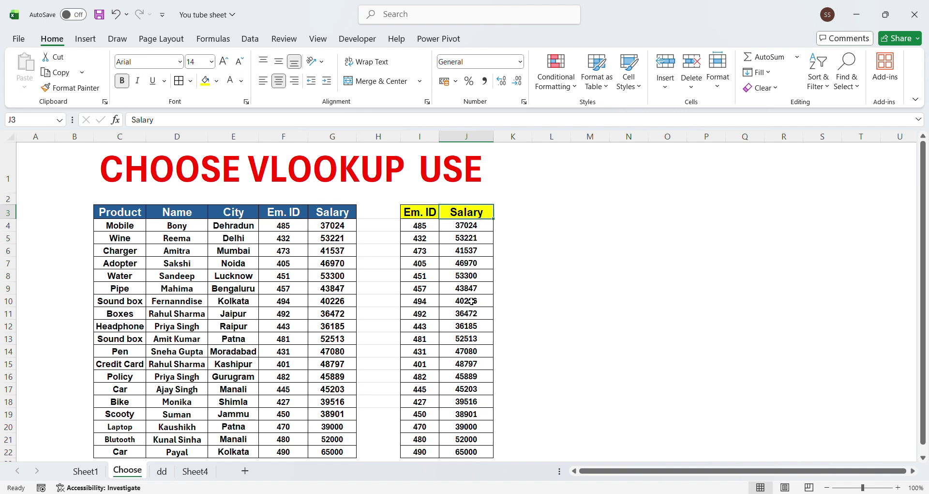
key("Left")
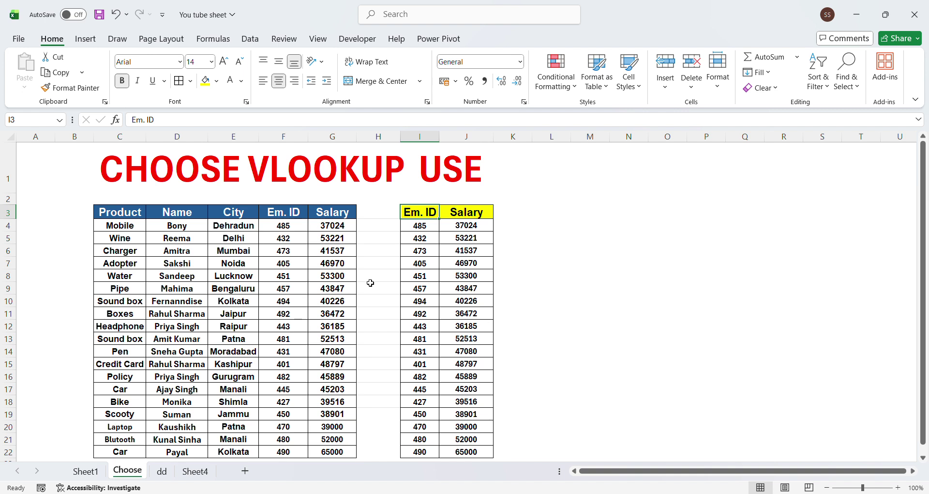
left_click(476, 253)
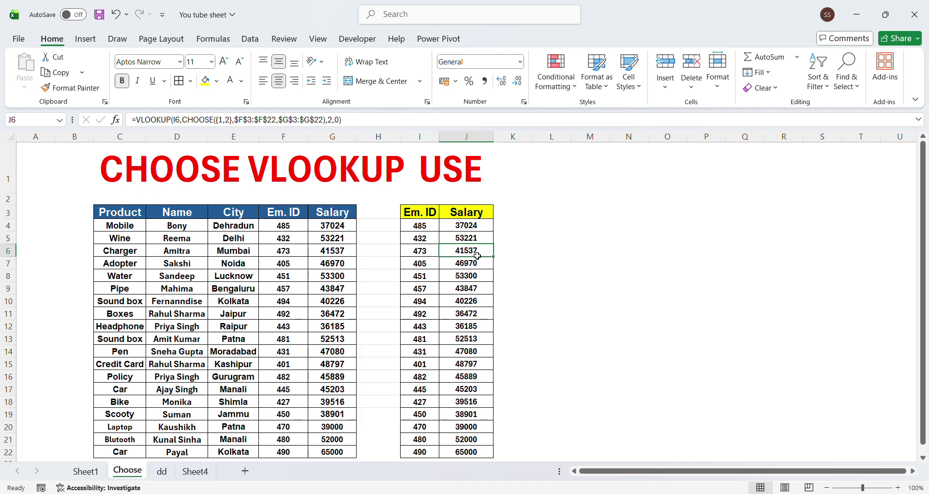
key("Right")
key("Right")
key("Left")
key("Down")
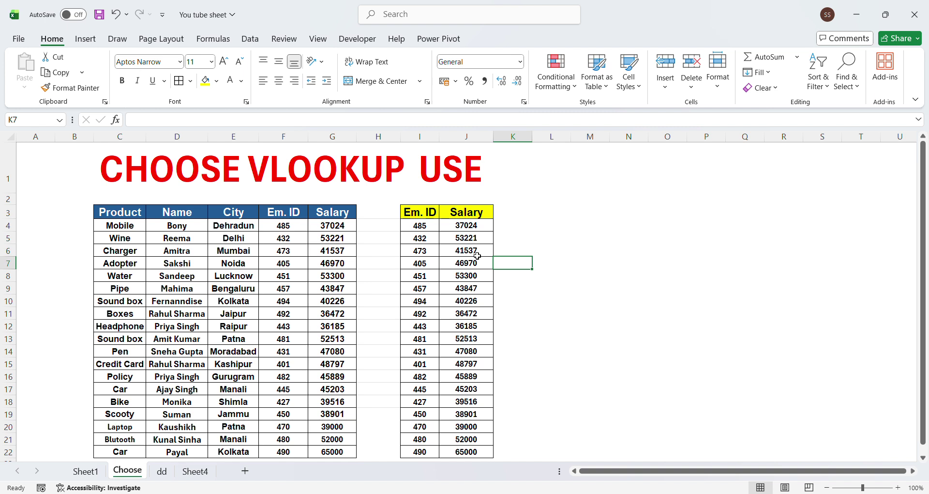
left_click(525, 242)
left_click(529, 292)
left_click(346, 265)
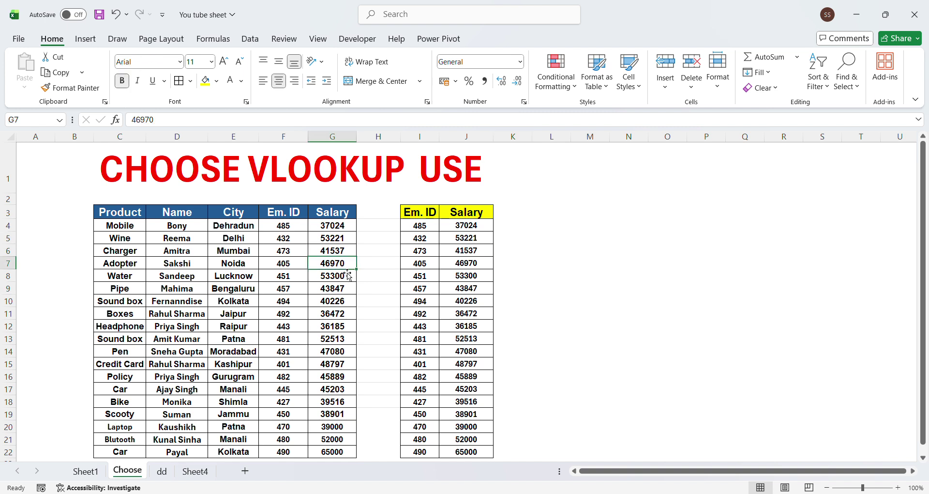
left_click(337, 243)
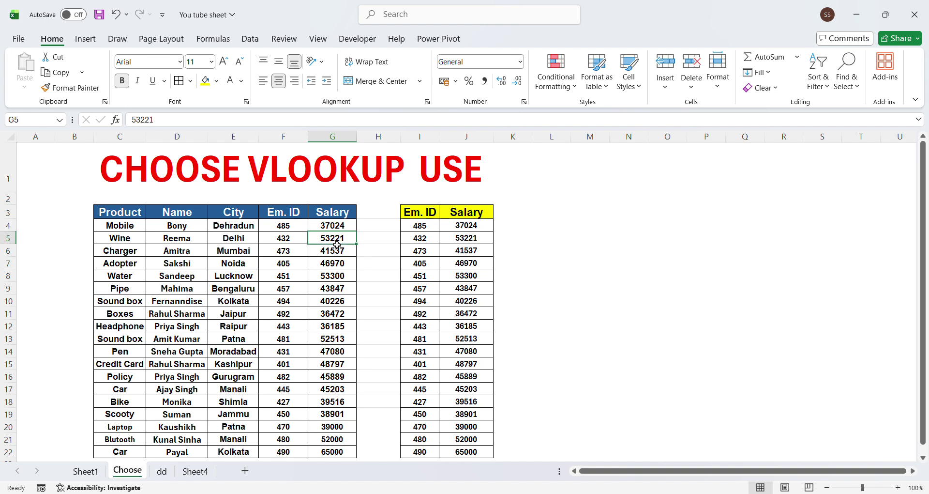
left_click(429, 279)
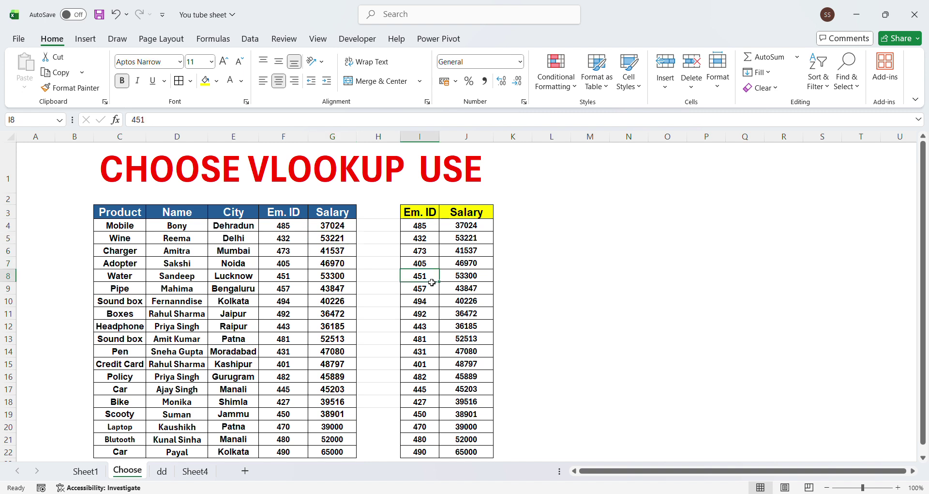
left_click(343, 271)
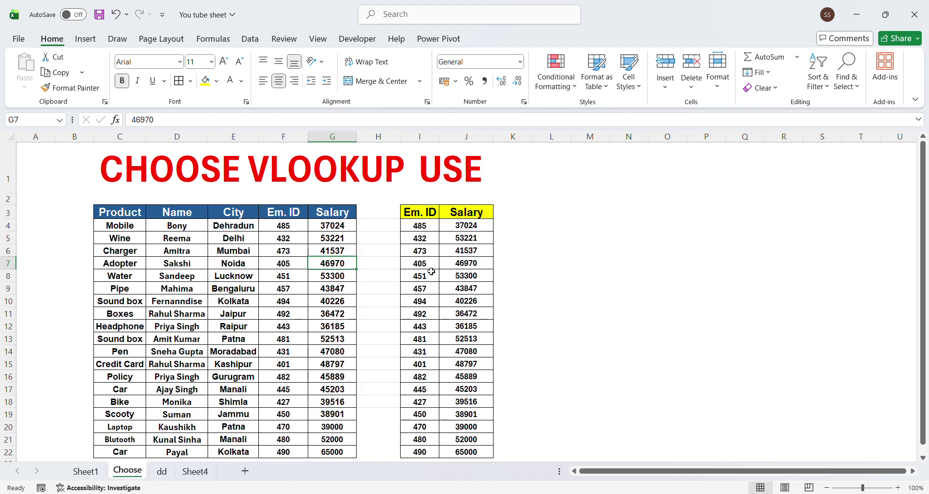